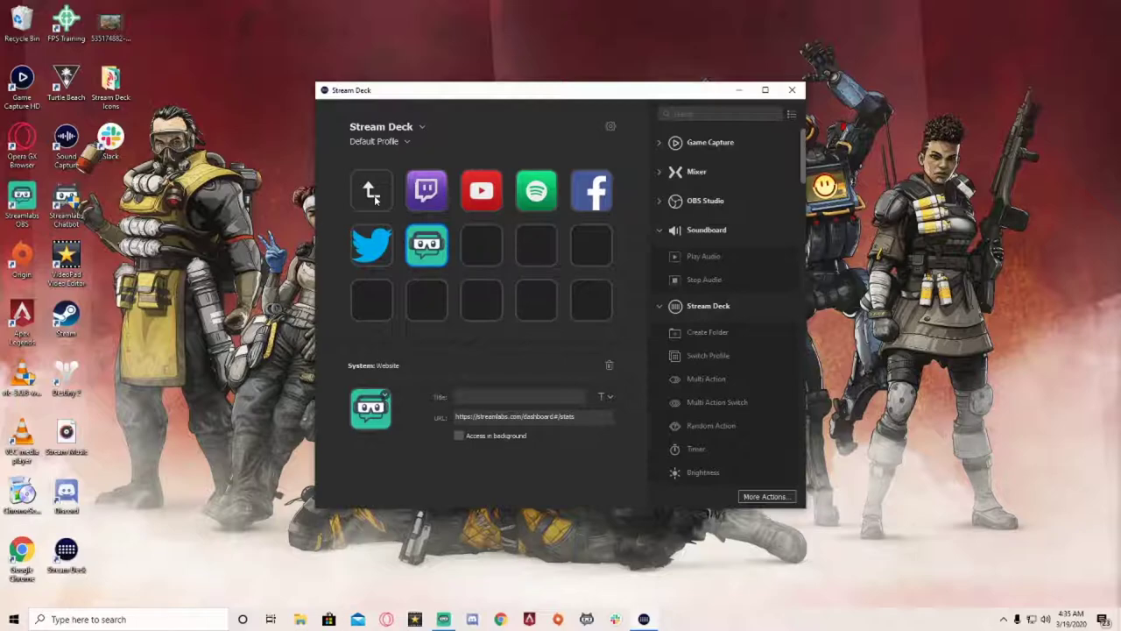
# Post the 'STREAM IS LIVE!!!' tweet, close the Chrome Twitter window, and return to the main keys.
pyautogui.doubleClick(375, 199)
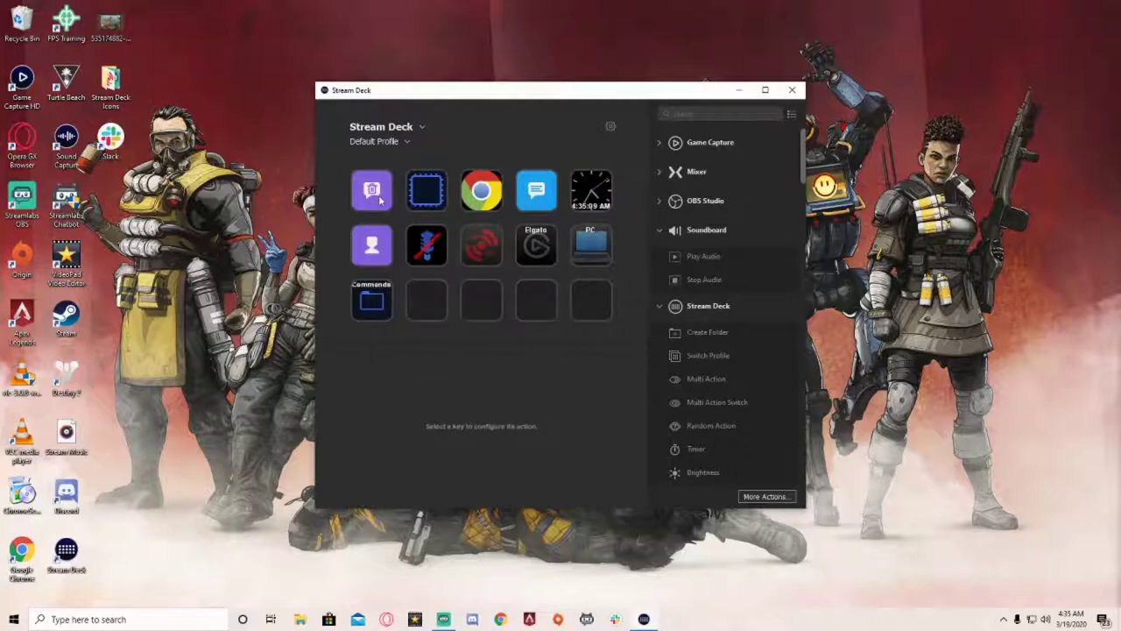
pyautogui.click(536, 193)
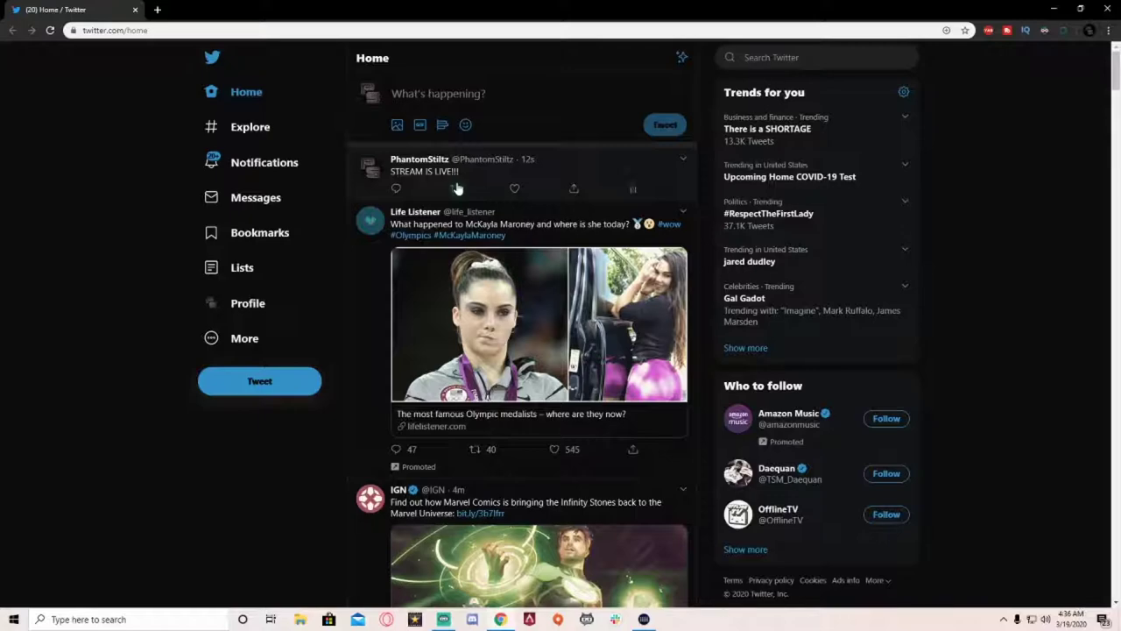
pyautogui.click(1107, 8)
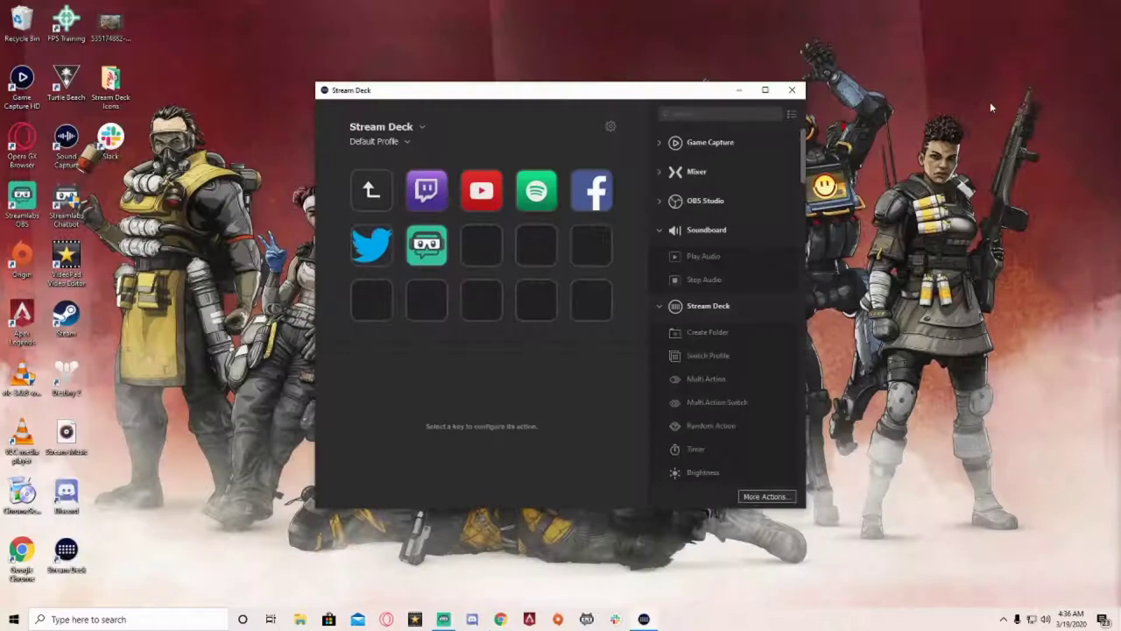
pyautogui.doubleClick(372, 190)
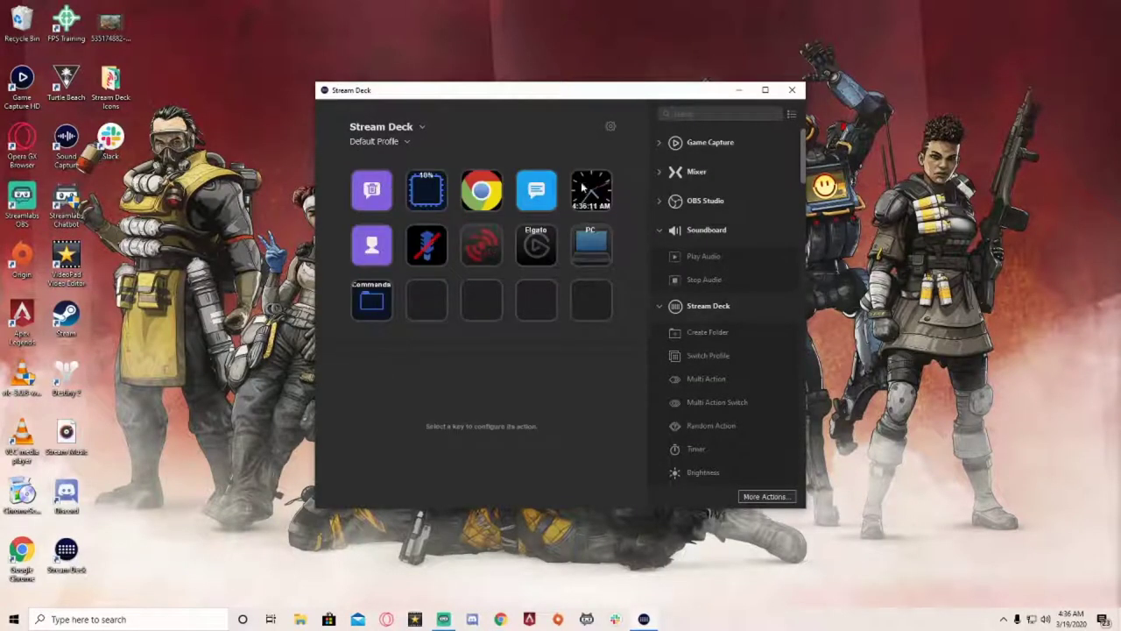
# Browse the More Actions store's Most Popular plugins, such as Audio Output, Philips Hue and Counter.
pyautogui.click(774, 496)
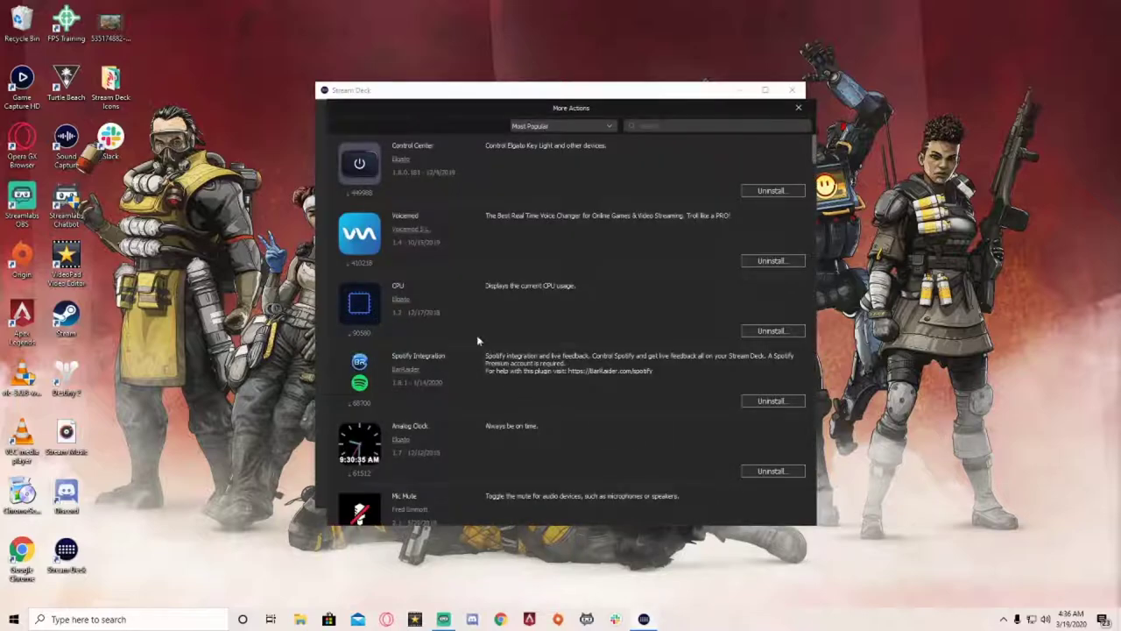
pyautogui.scroll(-5, 477, 338)
pyautogui.scroll(5, 478, 340)
pyautogui.scroll(-3, 495, 383)
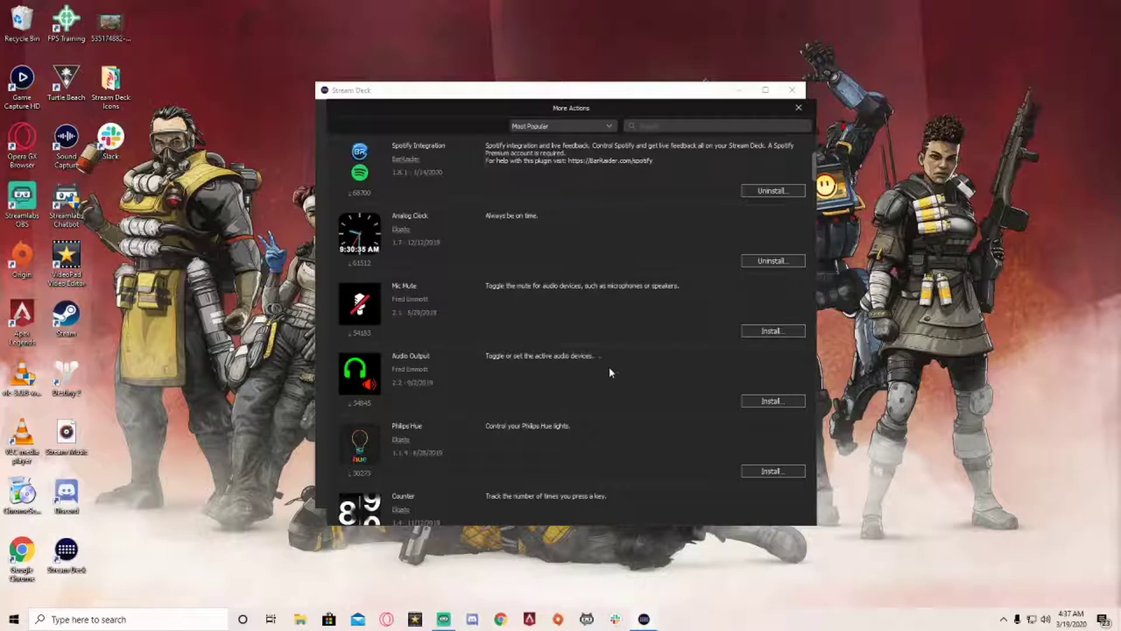
pyautogui.scroll(-3, 568, 426)
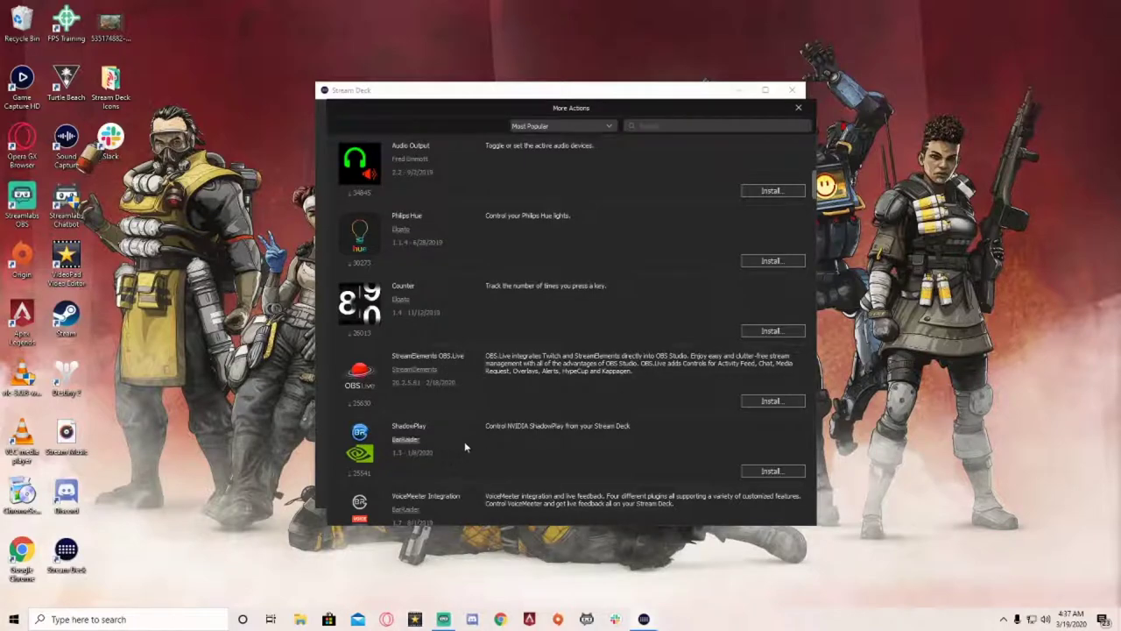
pyautogui.scroll(-3, 535, 455)
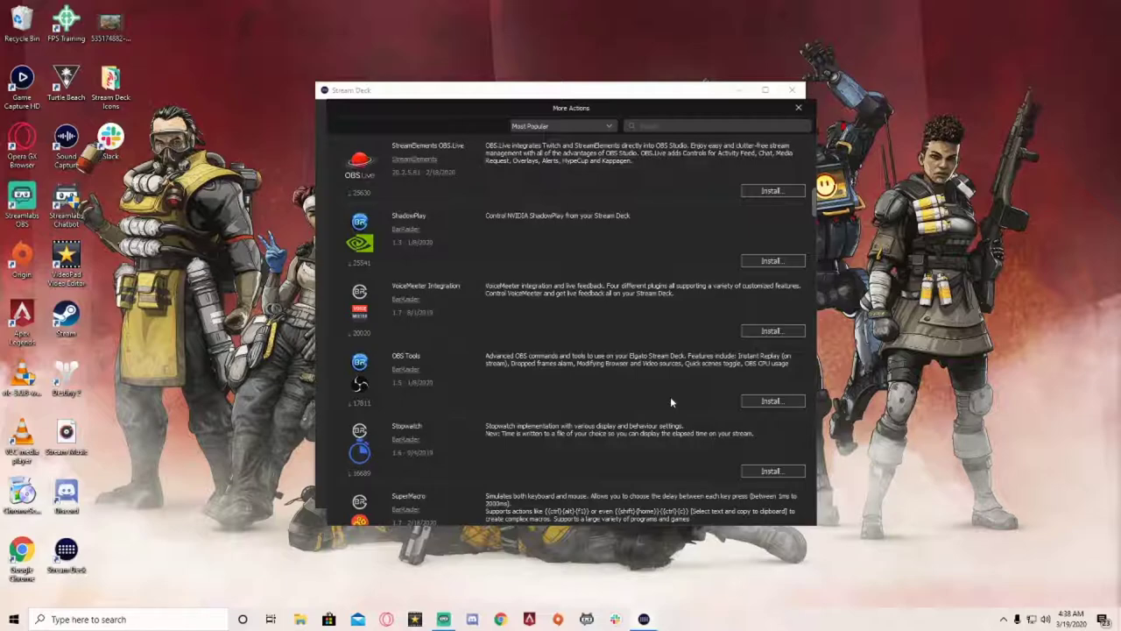
pyautogui.scroll(-15, 670, 401)
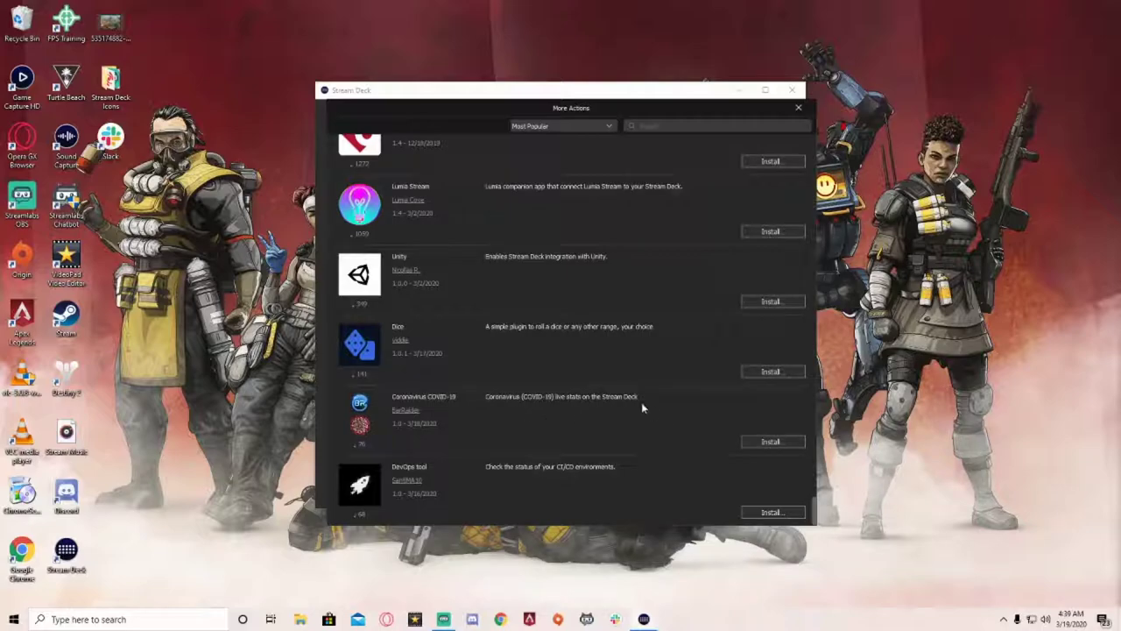
pyautogui.scroll(15, 571, 342)
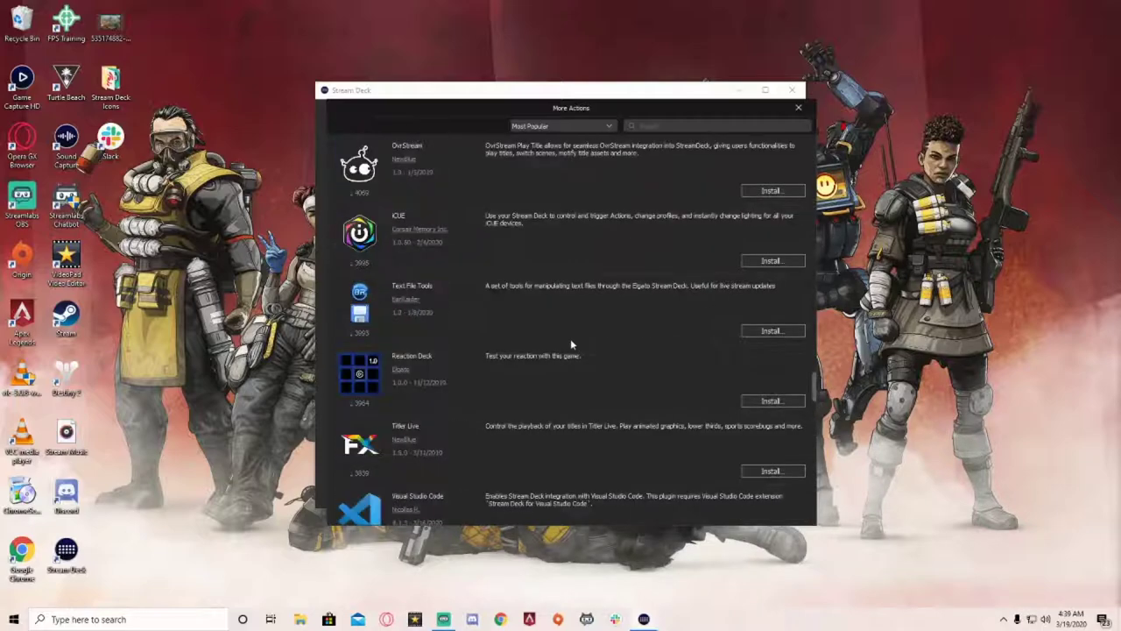
pyautogui.scroll(10, 566, 333)
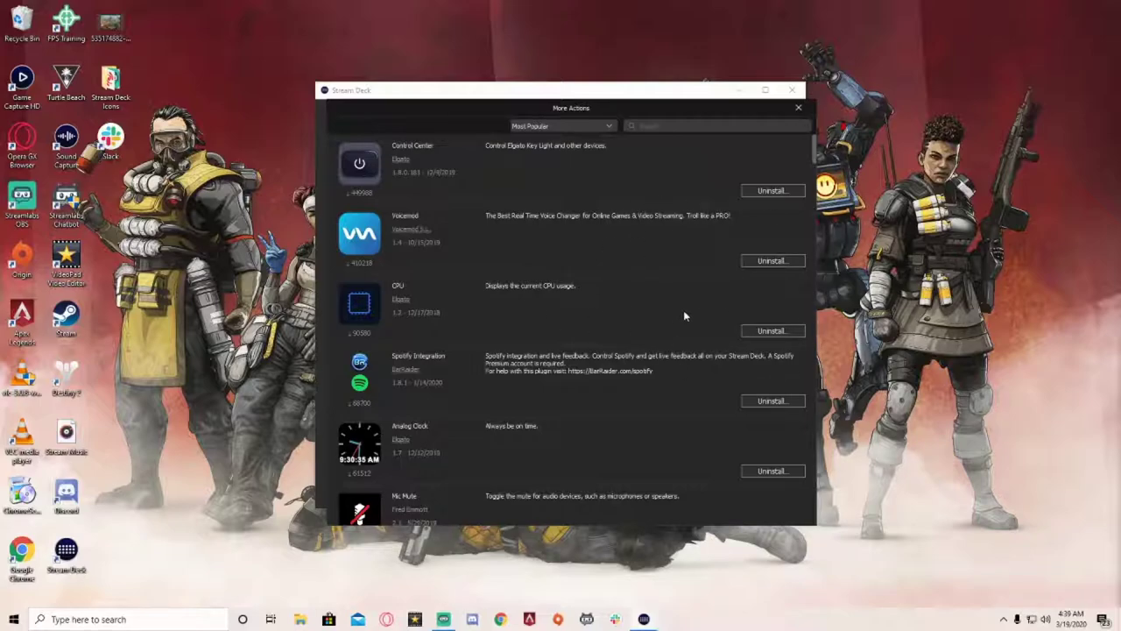
# Close the More Actions store and show the Twitch Viewers key's settings.
pyautogui.click(797, 109)
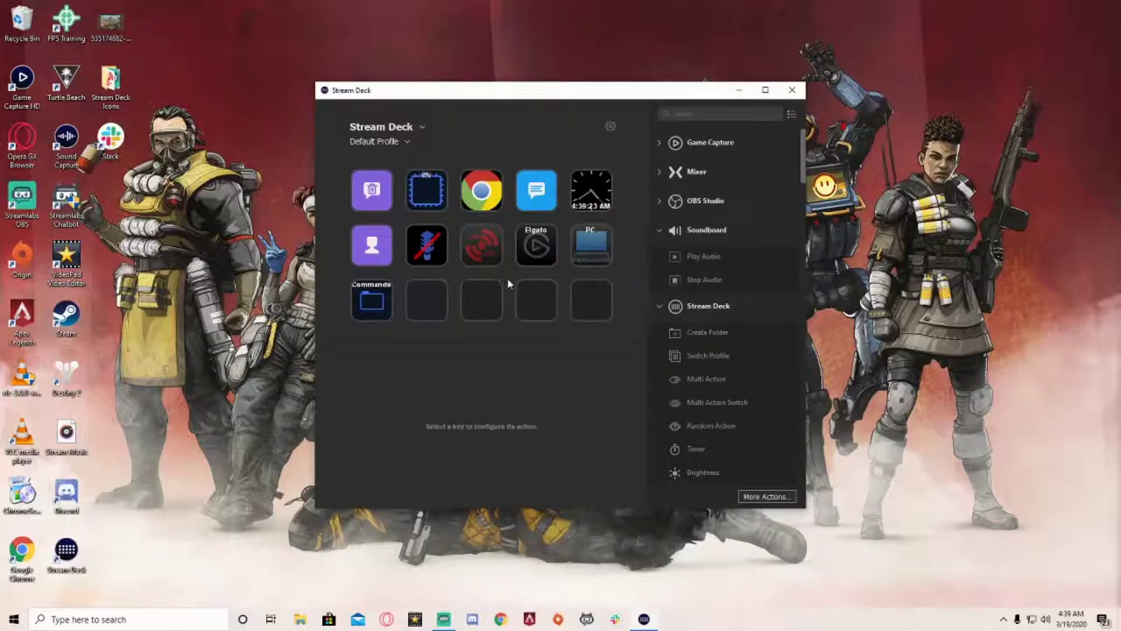
pyautogui.click(372, 247)
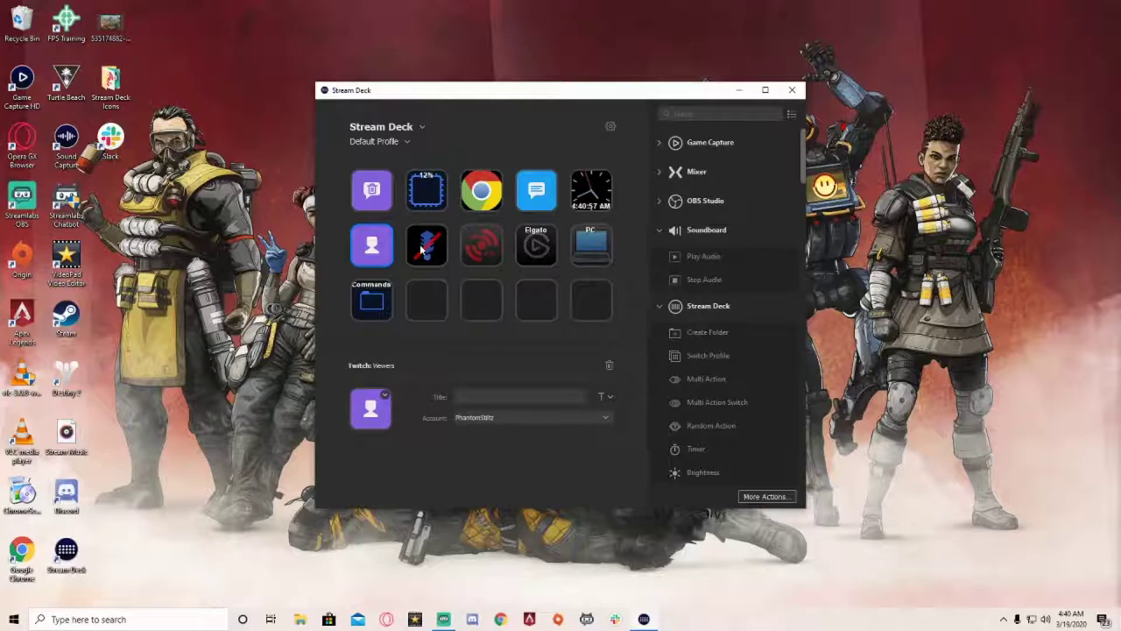
# Check the Streamlabs Stream key, then show the Elgato key's six-action Multi Action Switch settings.
pyautogui.click(496, 248)
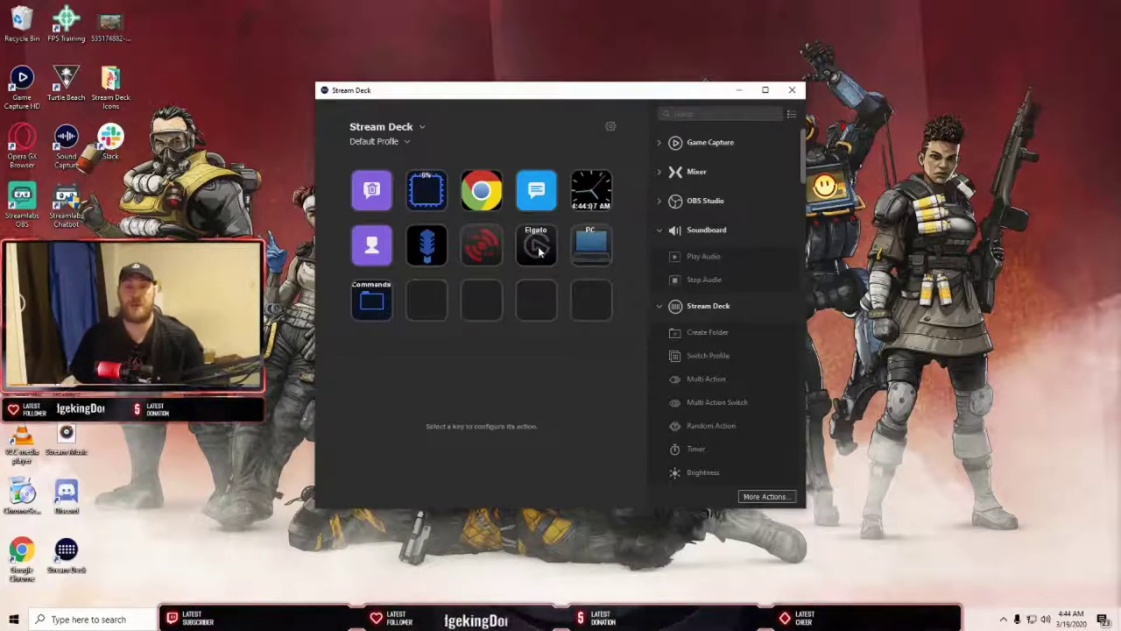
pyautogui.click(539, 251)
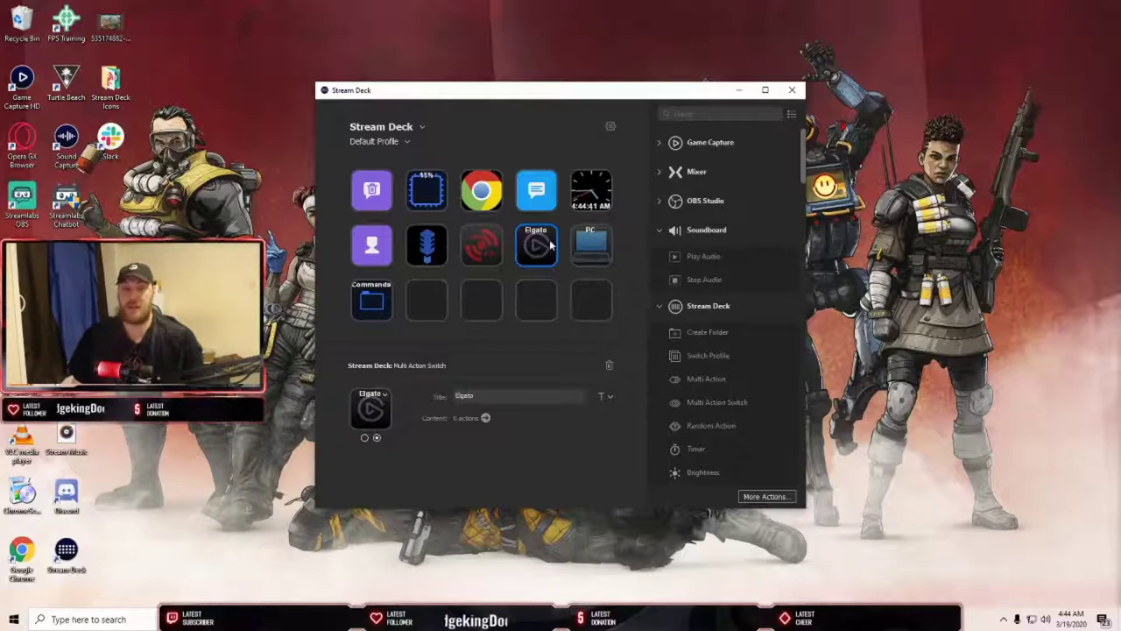
# Open the Elgato Multi Action Switch key in its Multi Action editor.
pyautogui.doubleClick(549, 239)
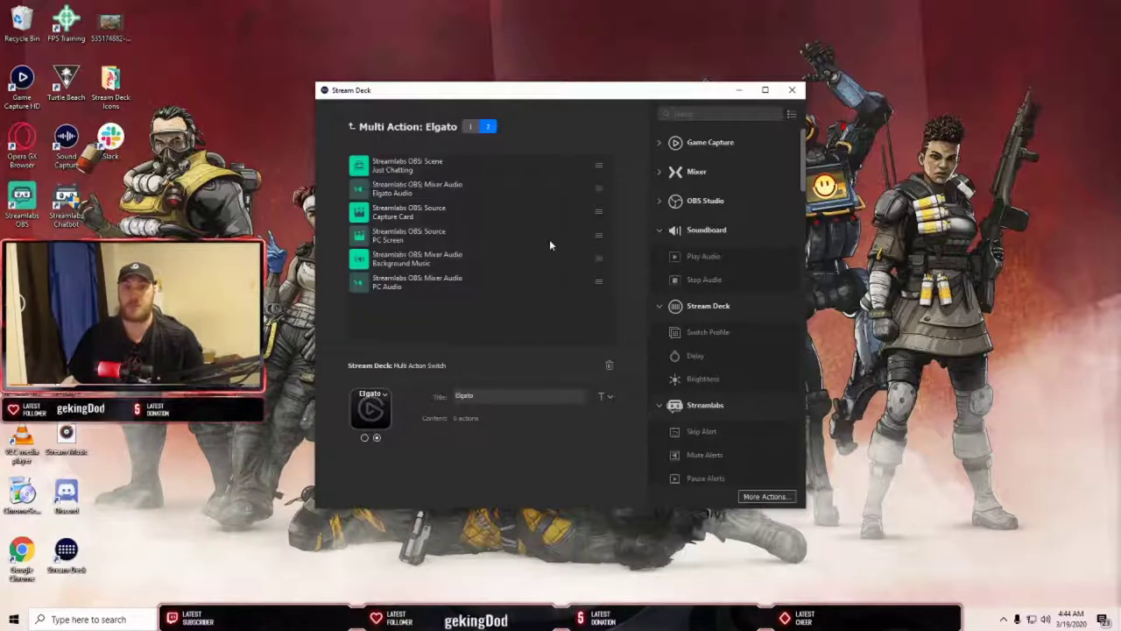
# In state 1, inspect the Overlay, Elgato Audio, Background Music, Capture Card, PC Screen and PC Audio actions.
pyautogui.click(470, 127)
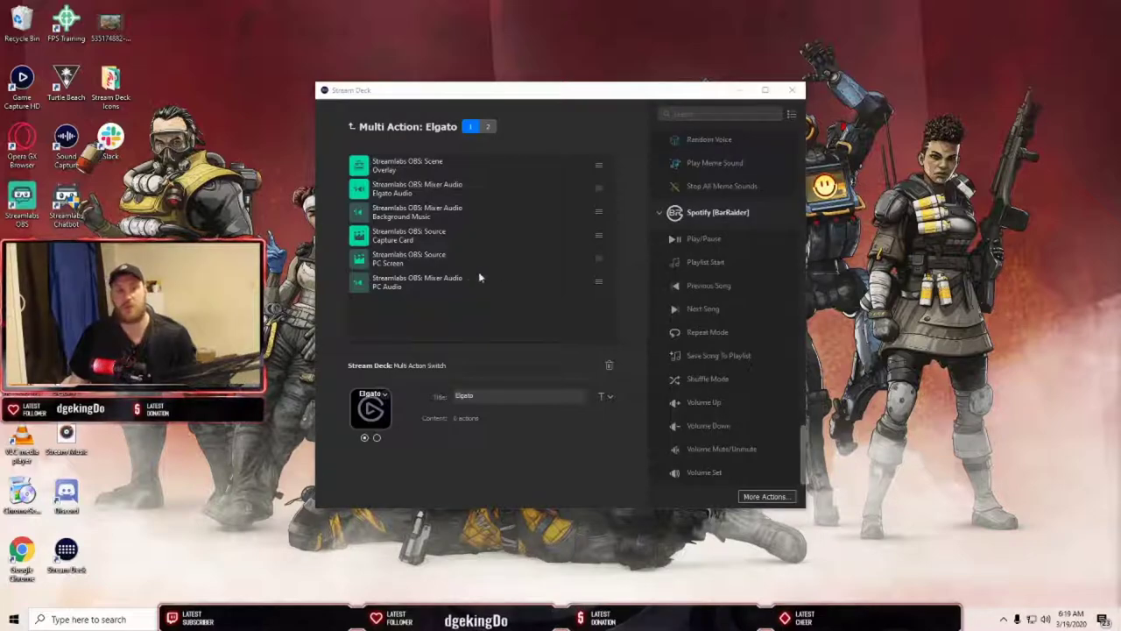
pyautogui.click(411, 173)
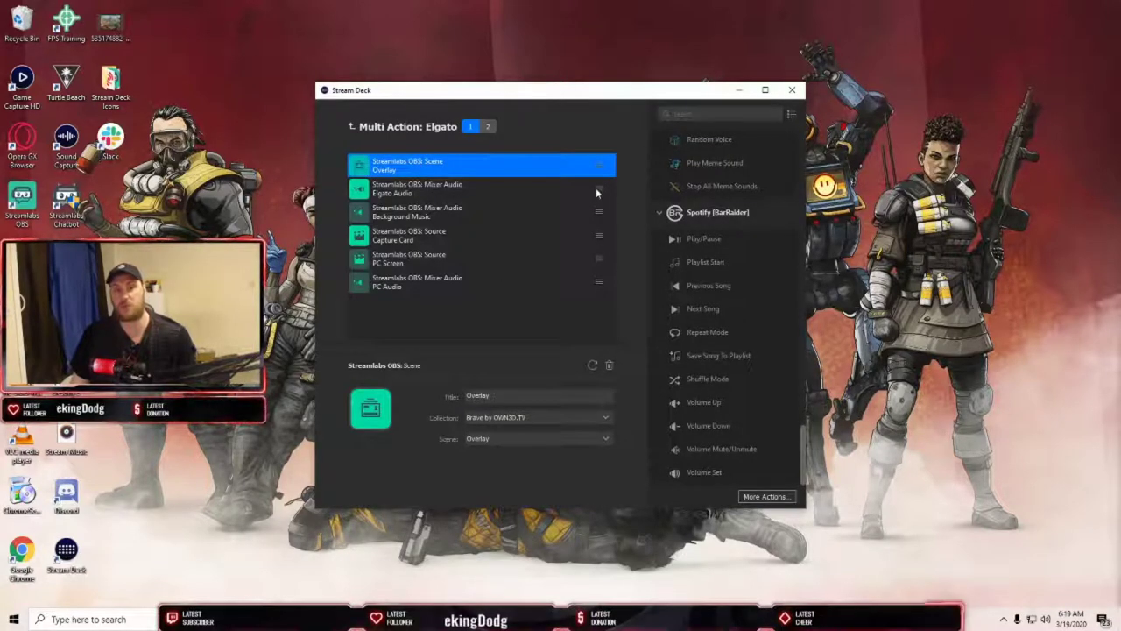
pyautogui.click(456, 189)
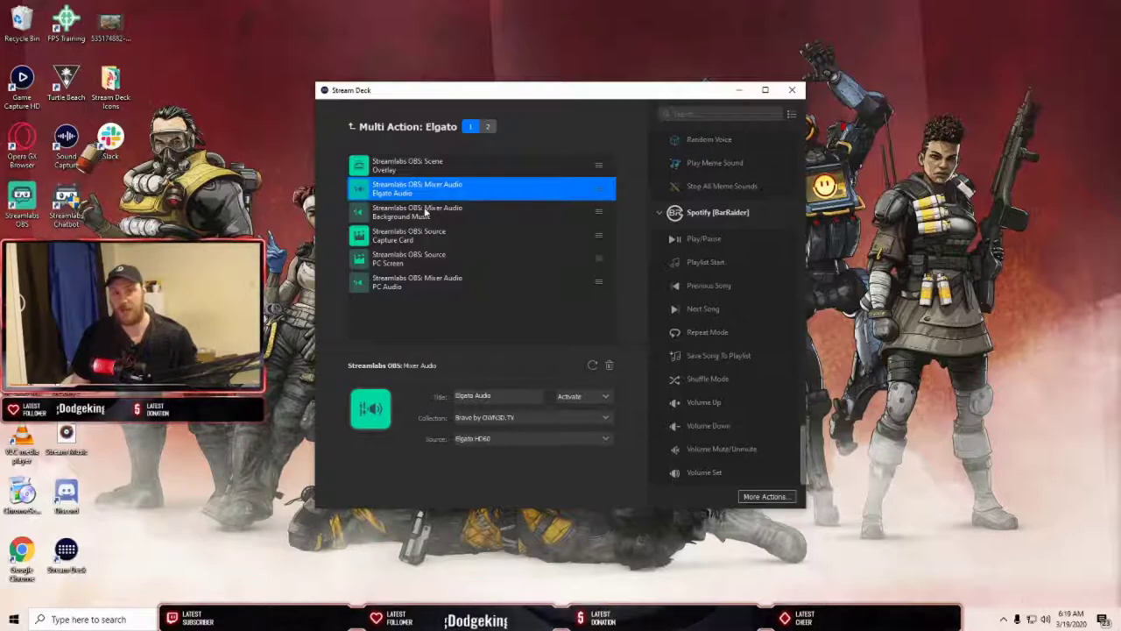
pyautogui.click(424, 216)
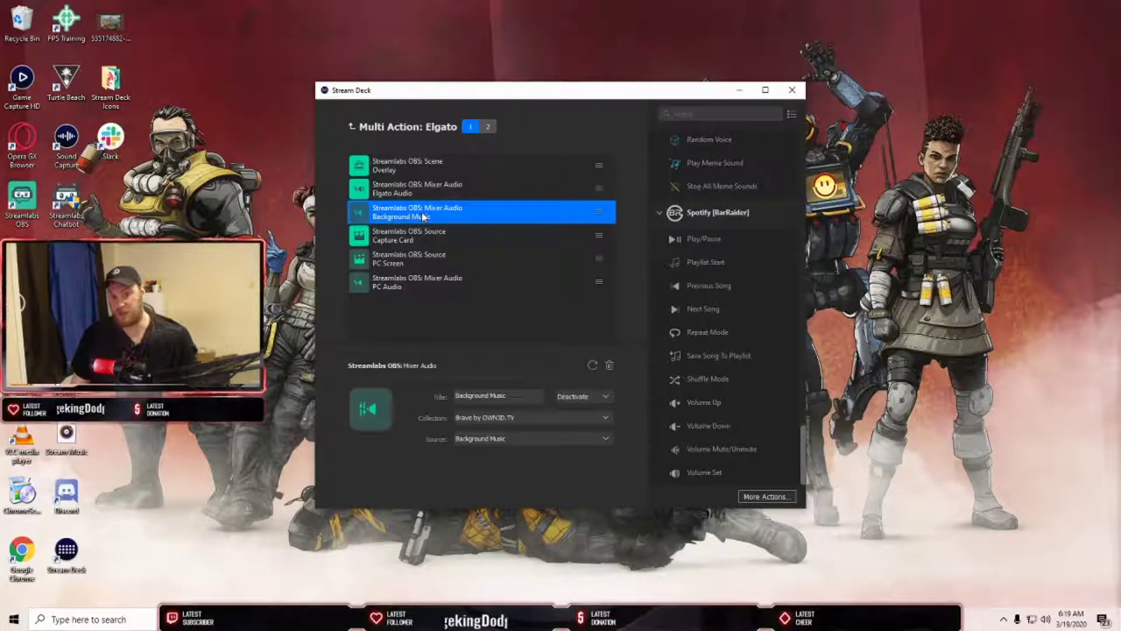
pyautogui.click(408, 241)
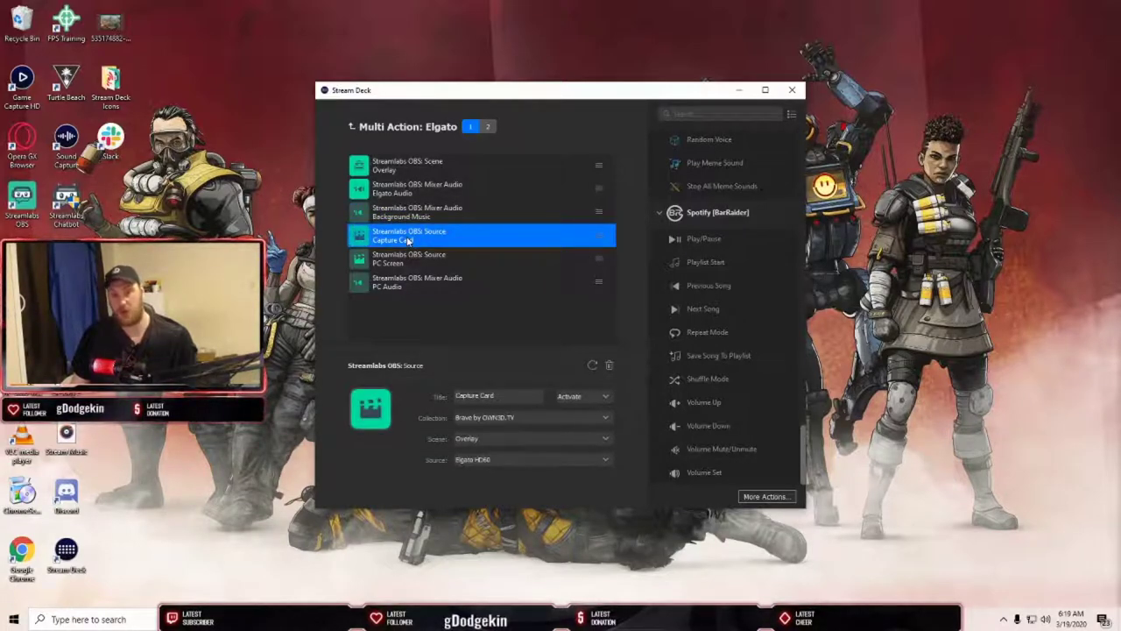
pyautogui.click(411, 274)
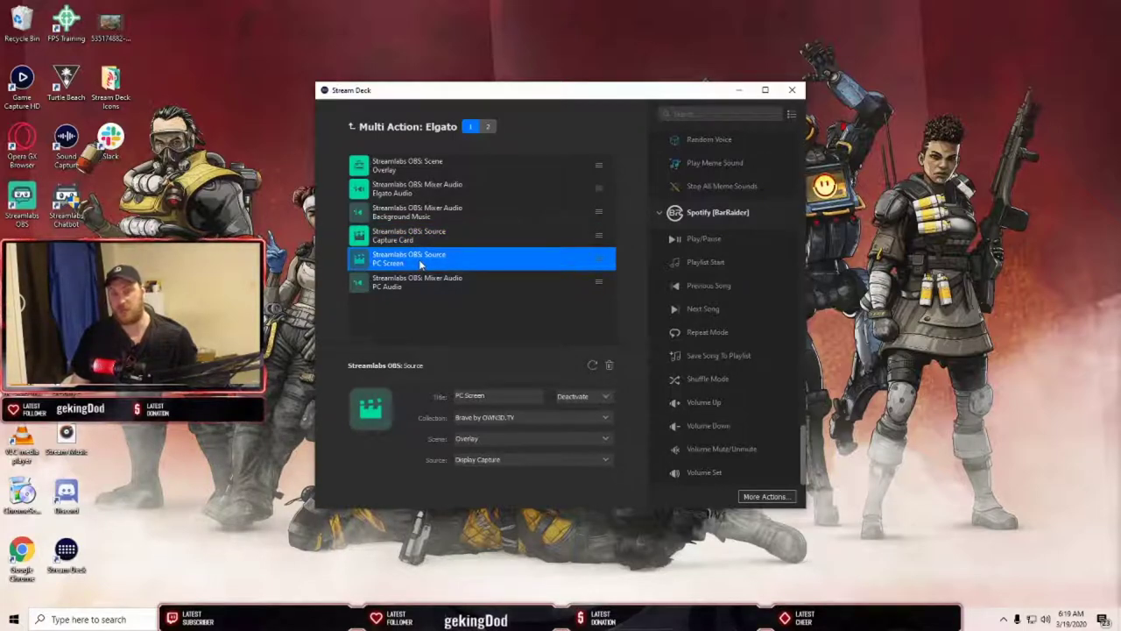
pyautogui.click(469, 282)
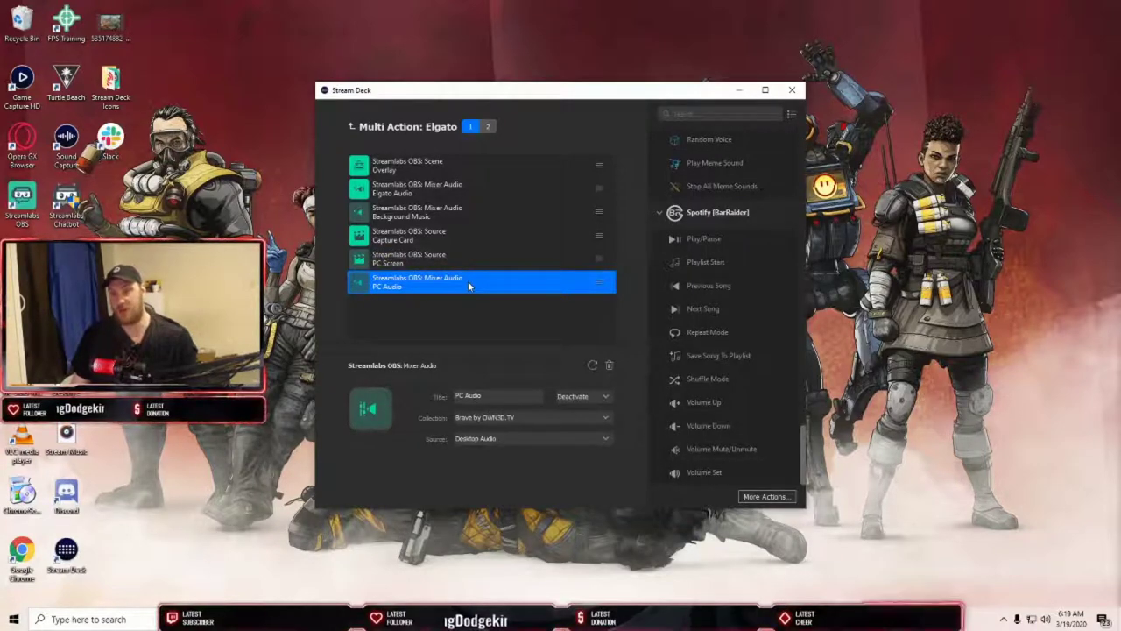
pyautogui.click(491, 126)
# Inspect state 2's actions: Just Chatting, Elgato Audio, Capture Card, PC Screen, Background Music, PC Audio.
pyautogui.click(430, 165)
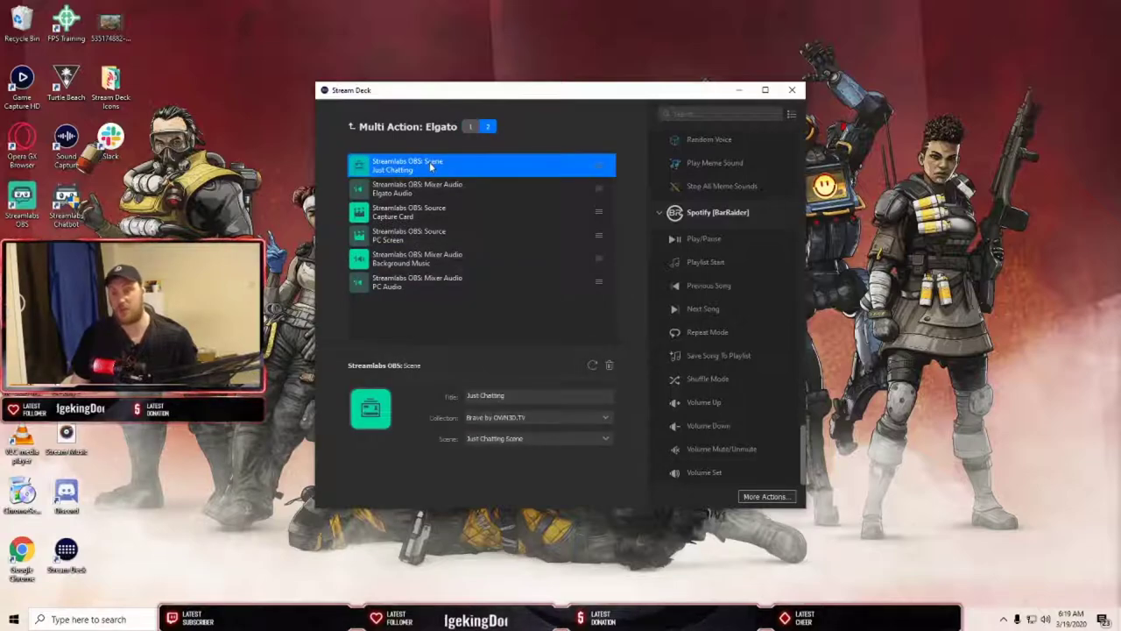
pyautogui.click(396, 191)
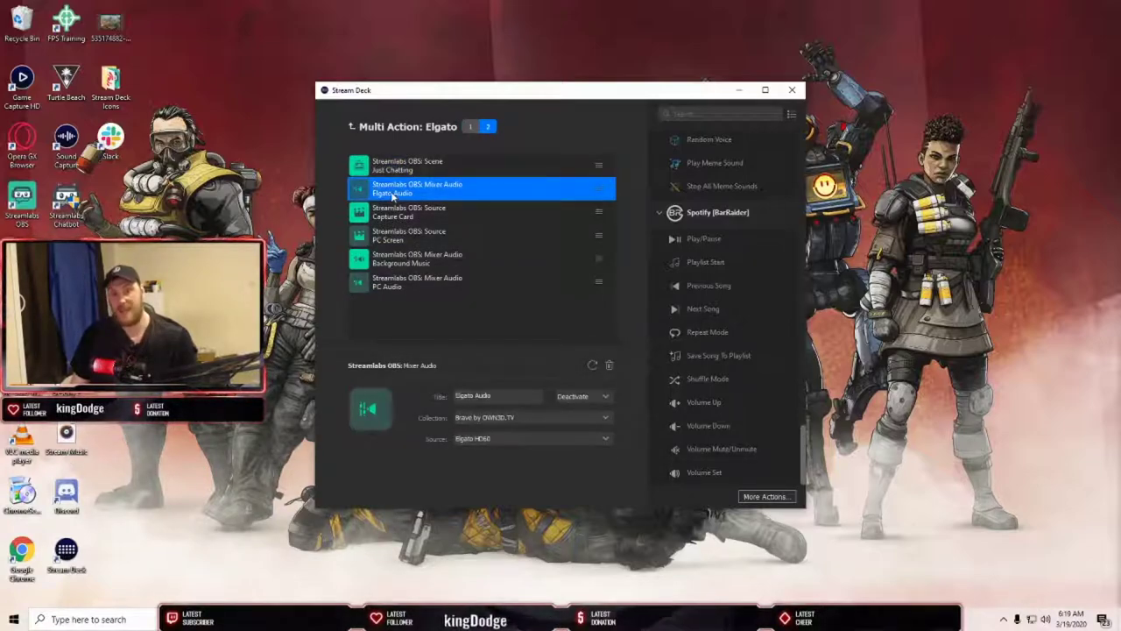
pyautogui.click(393, 220)
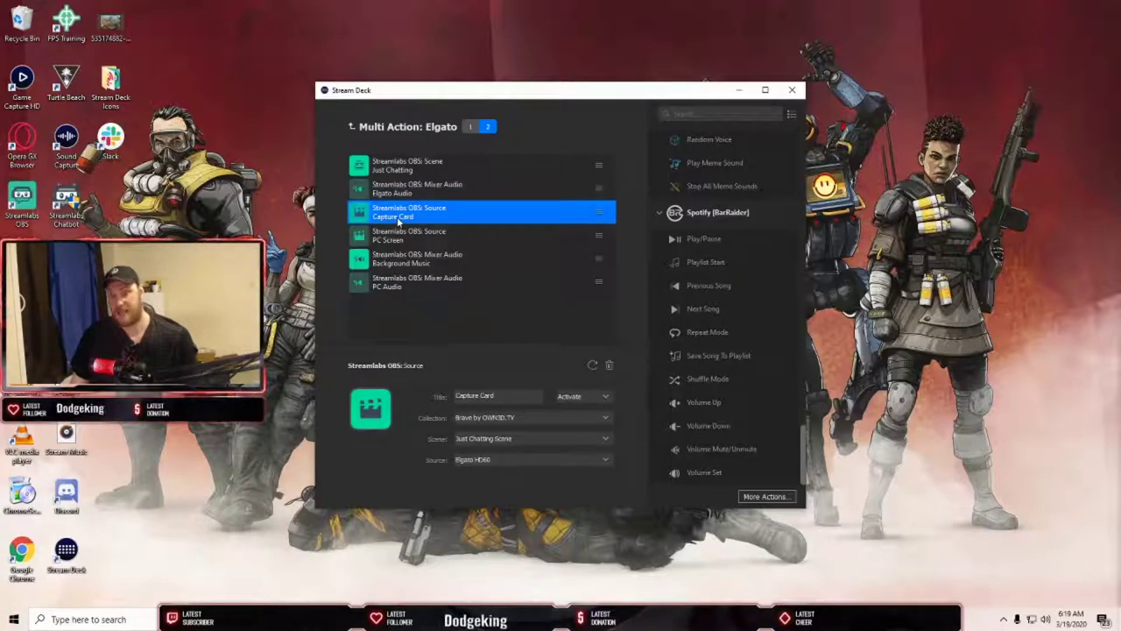
pyautogui.click(394, 234)
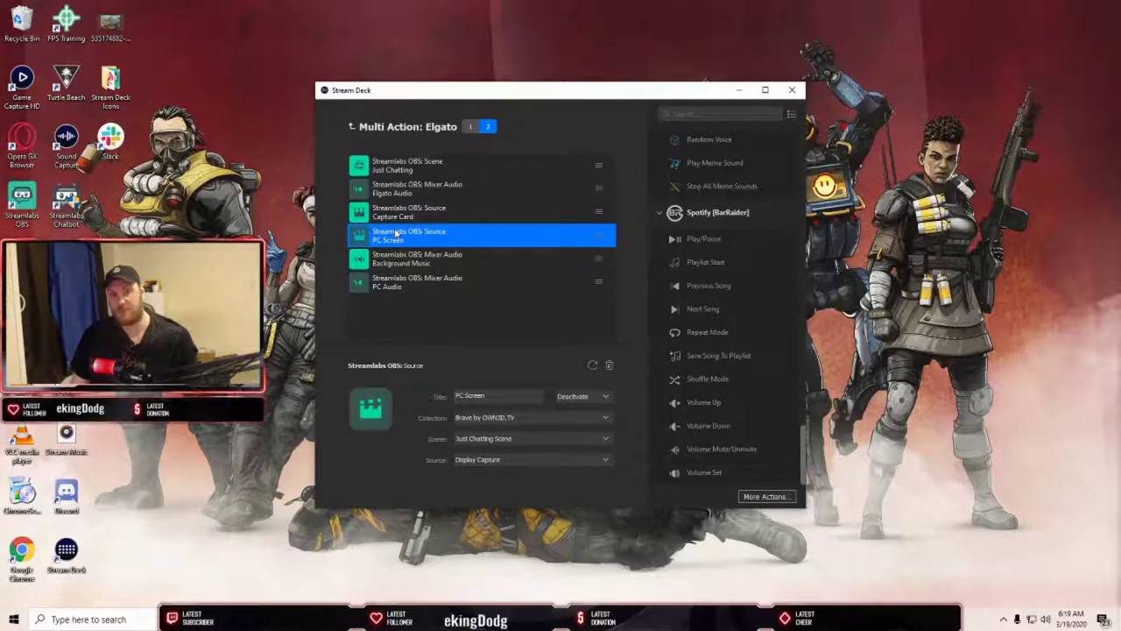
pyautogui.click(398, 260)
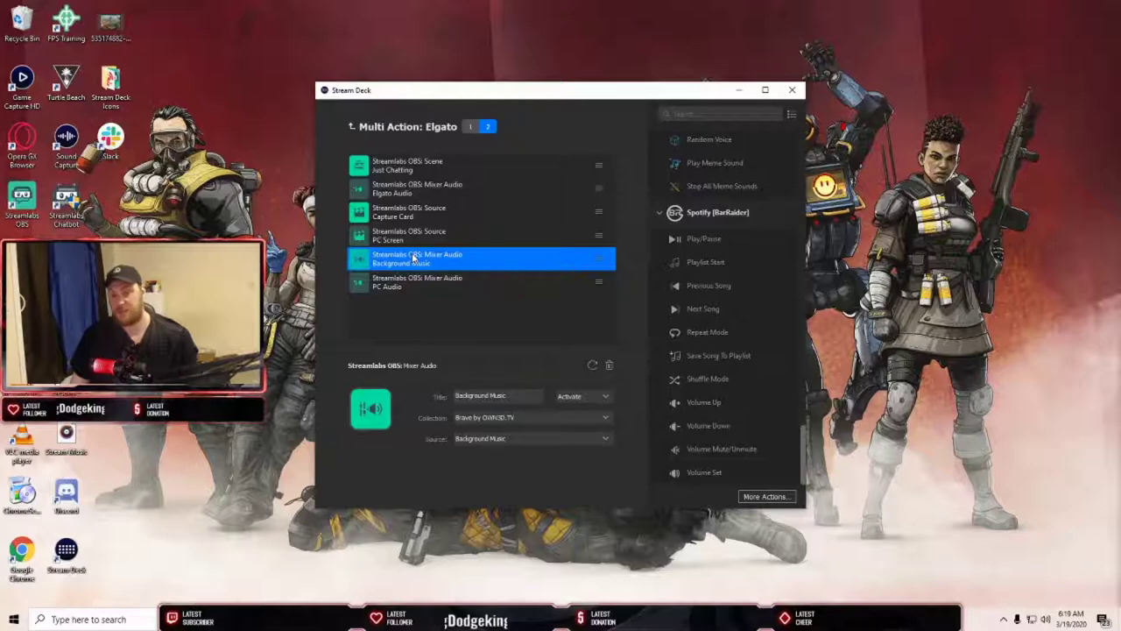
pyautogui.click(435, 283)
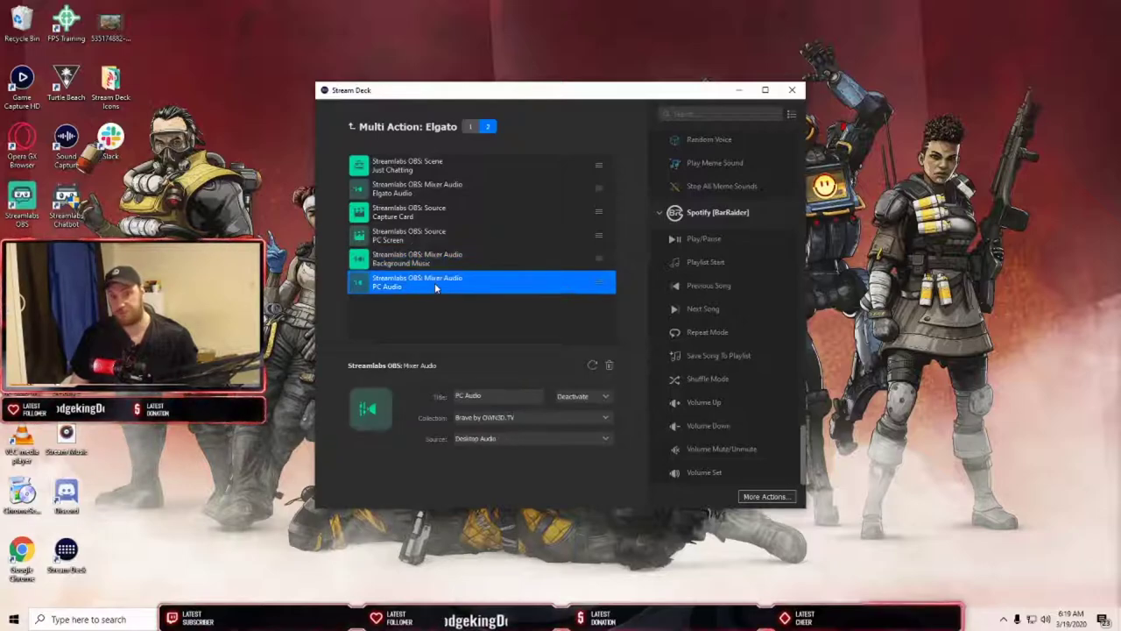